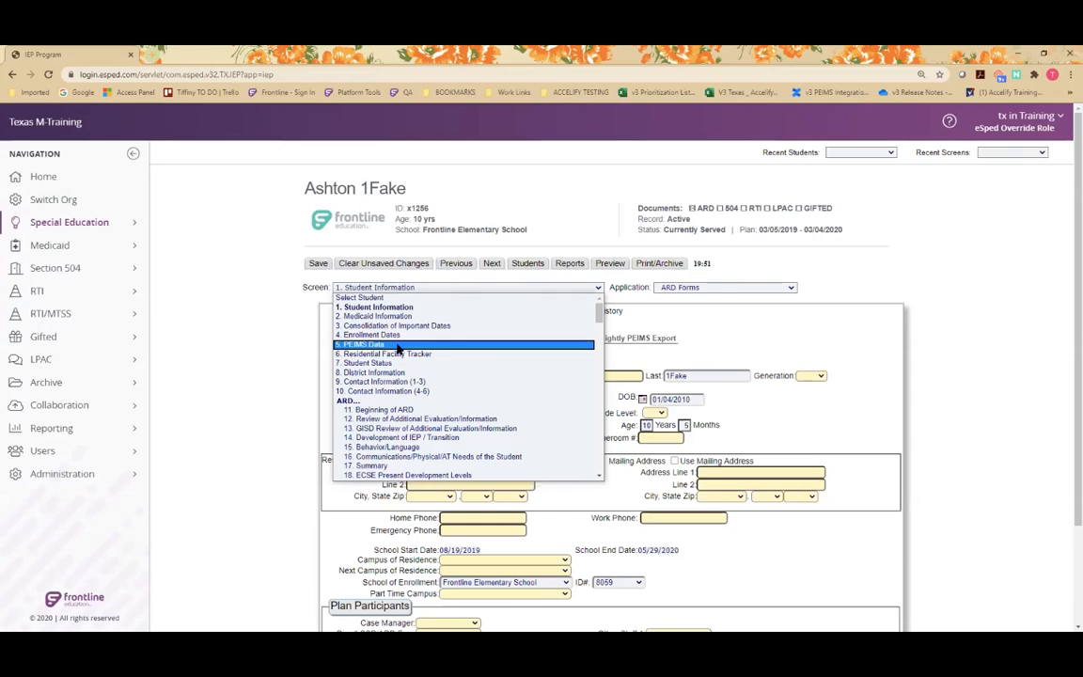
Open the PEIMS Data screen and view the Primary Disability edit form through its entry screen, leaving it unsaved and returning.
click(397, 345)
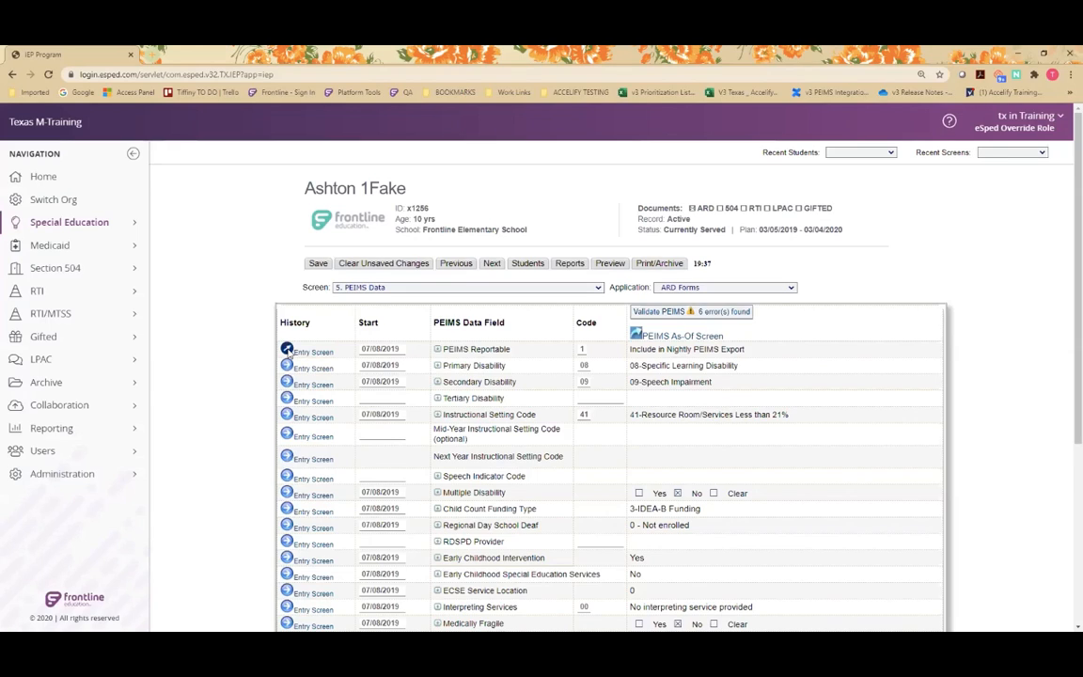
click(287, 368)
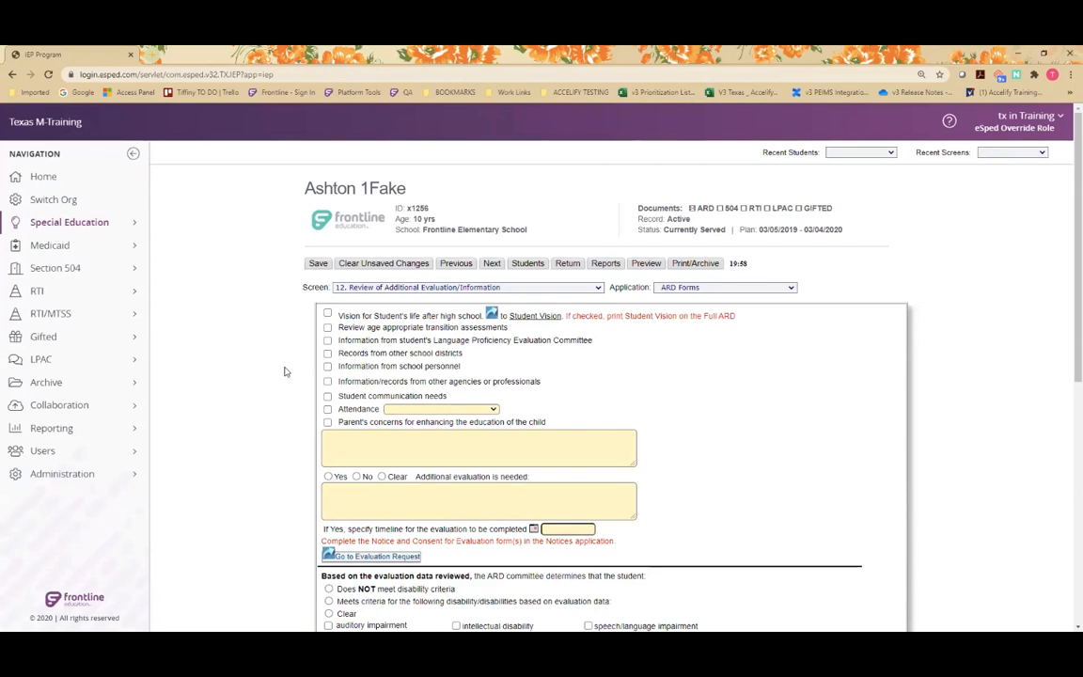
scroll(285, 371, down, 3)
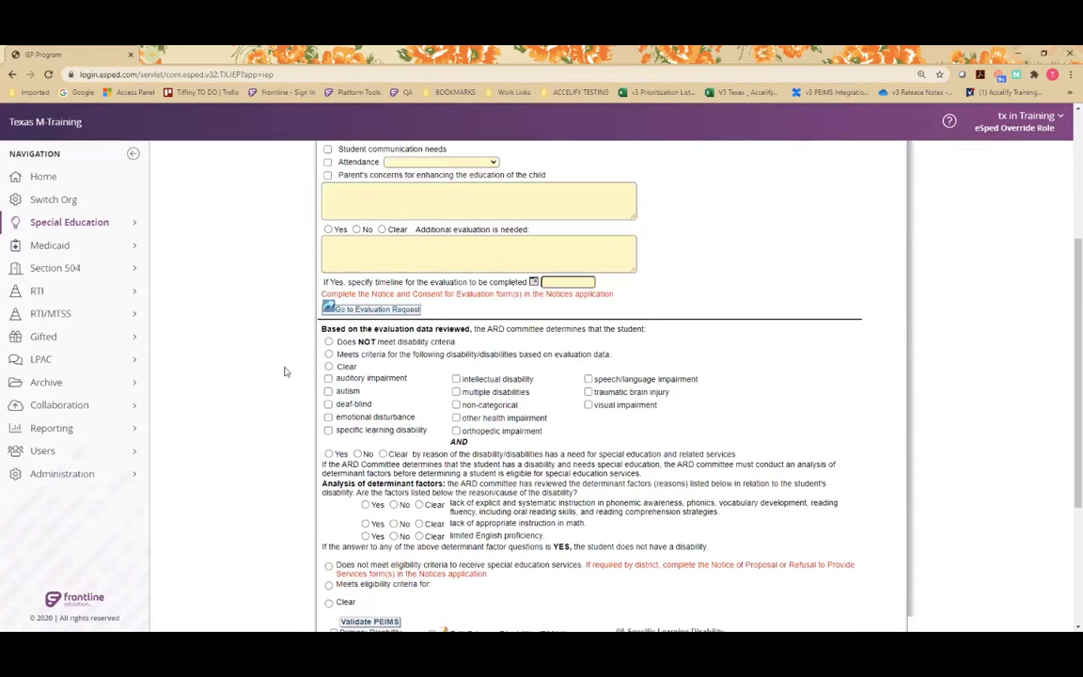
scroll(285, 371, down, 3)
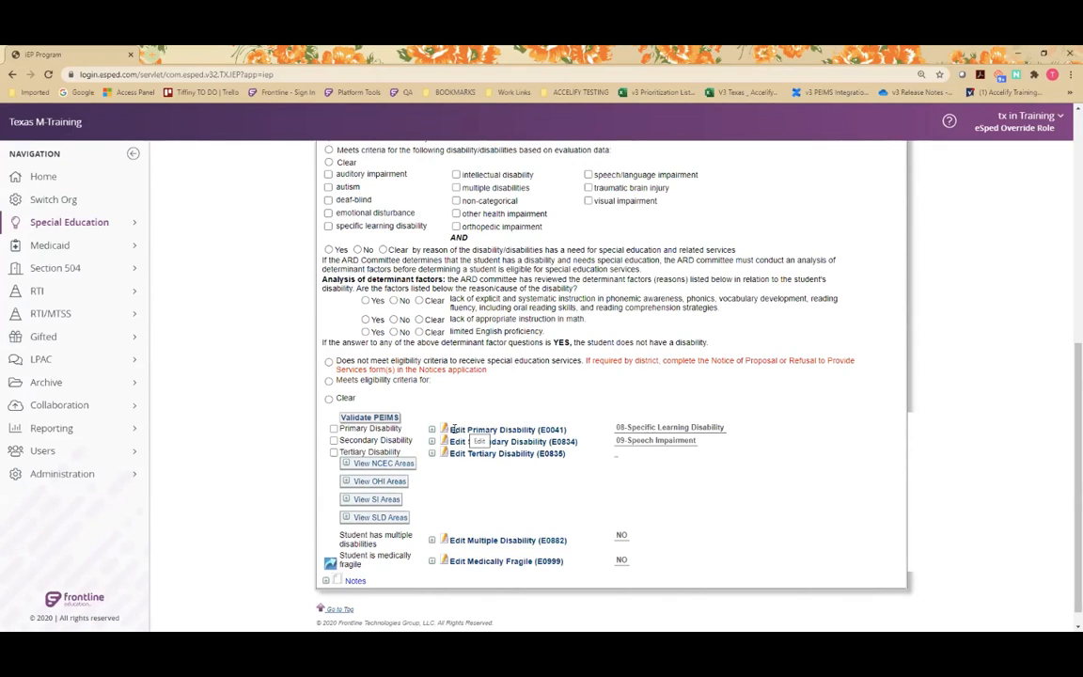
click(455, 430)
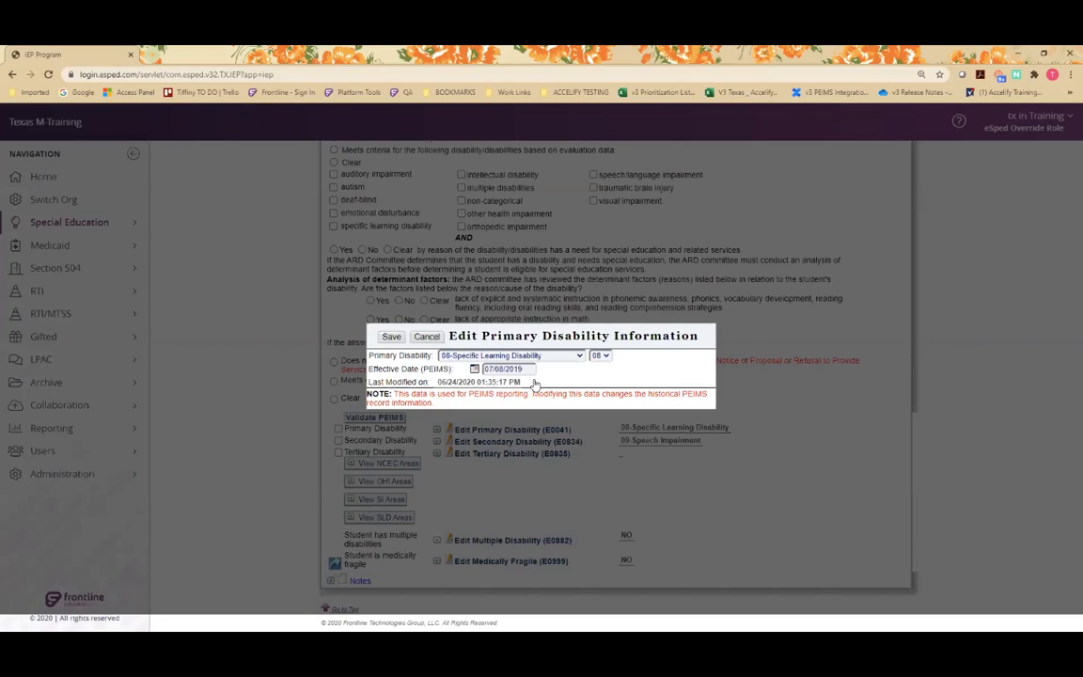
click(426, 336)
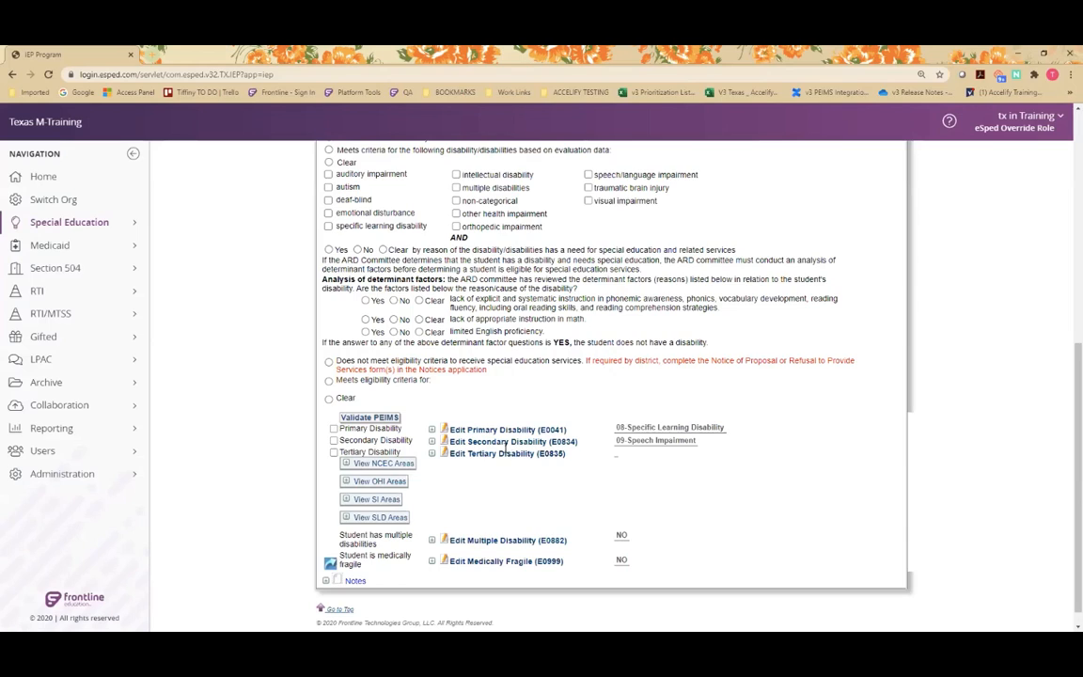
scroll(505, 449, up, 8)
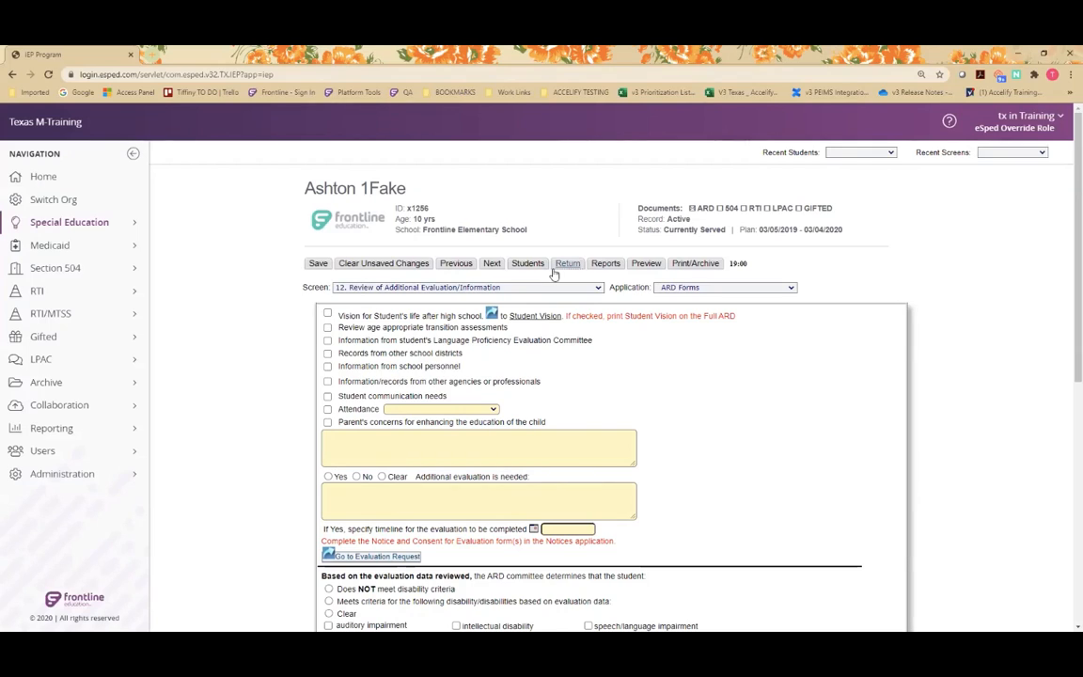
click(567, 266)
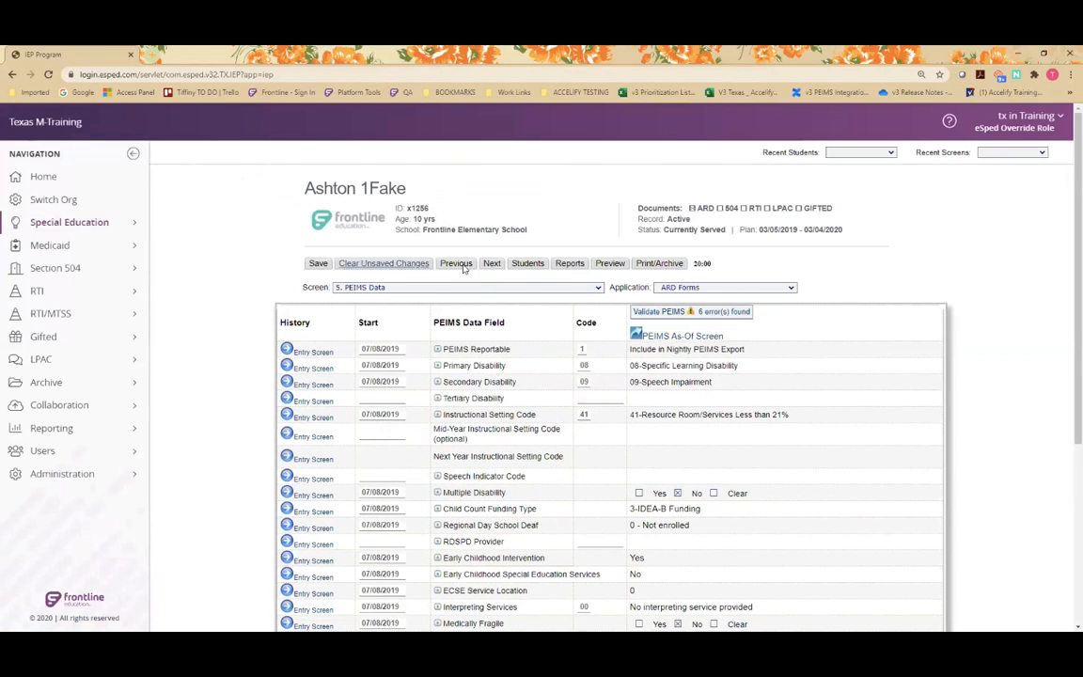
Look over the Instructional Setting Code entry screen on Placement of Services (1) and return to PEIMS Data.
click(287, 416)
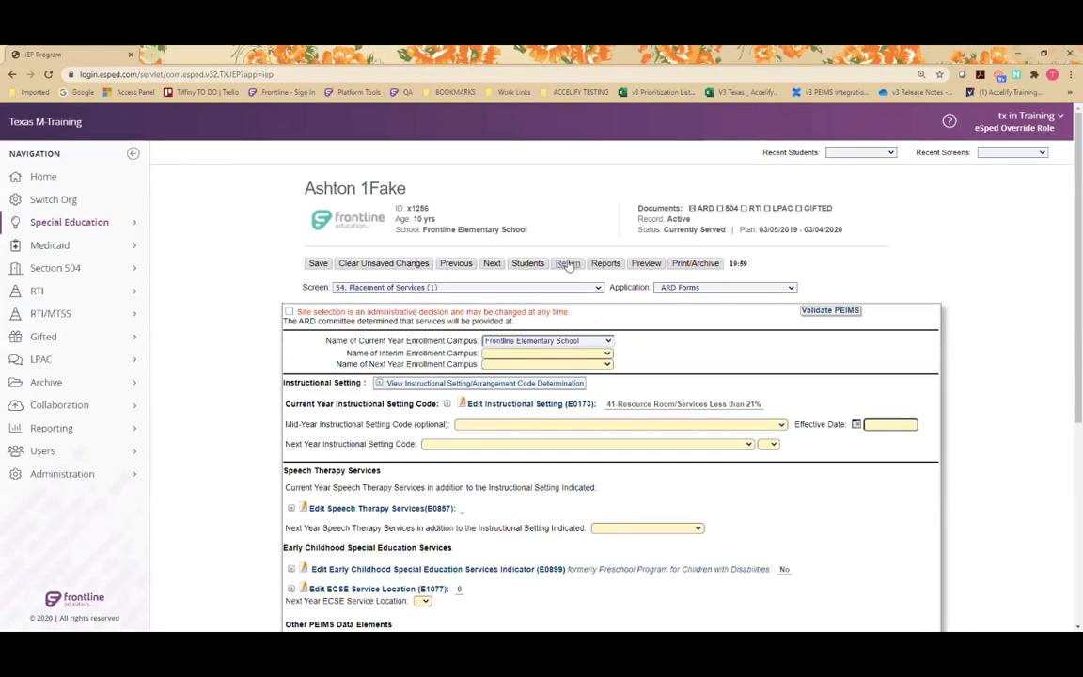
click(568, 265)
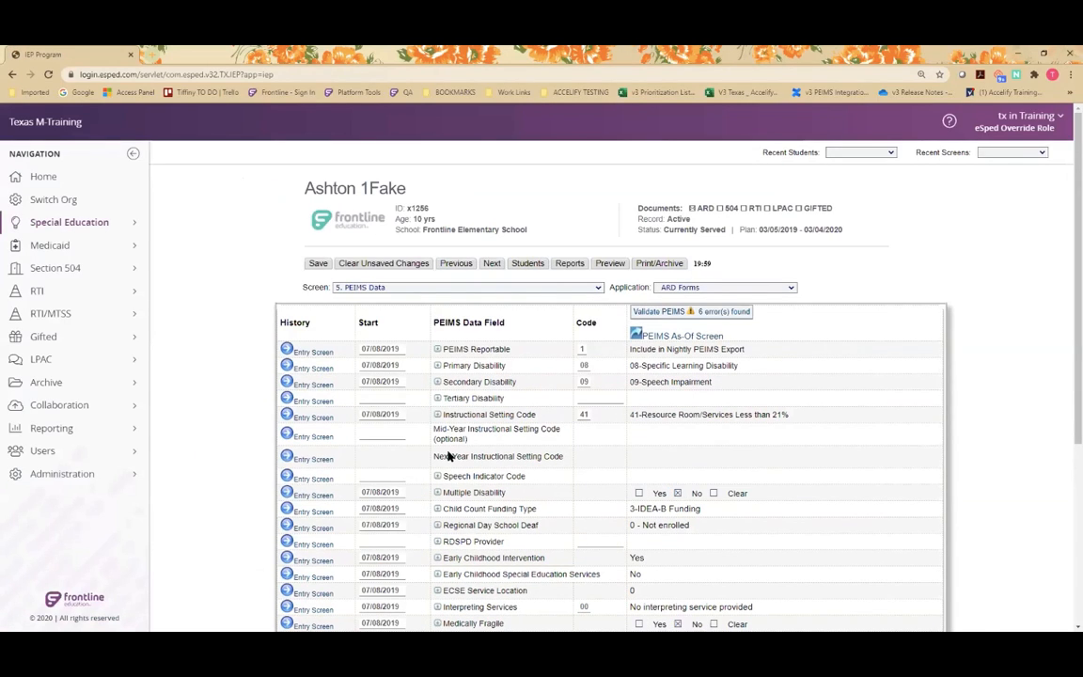
scroll(447, 470, down, 1)
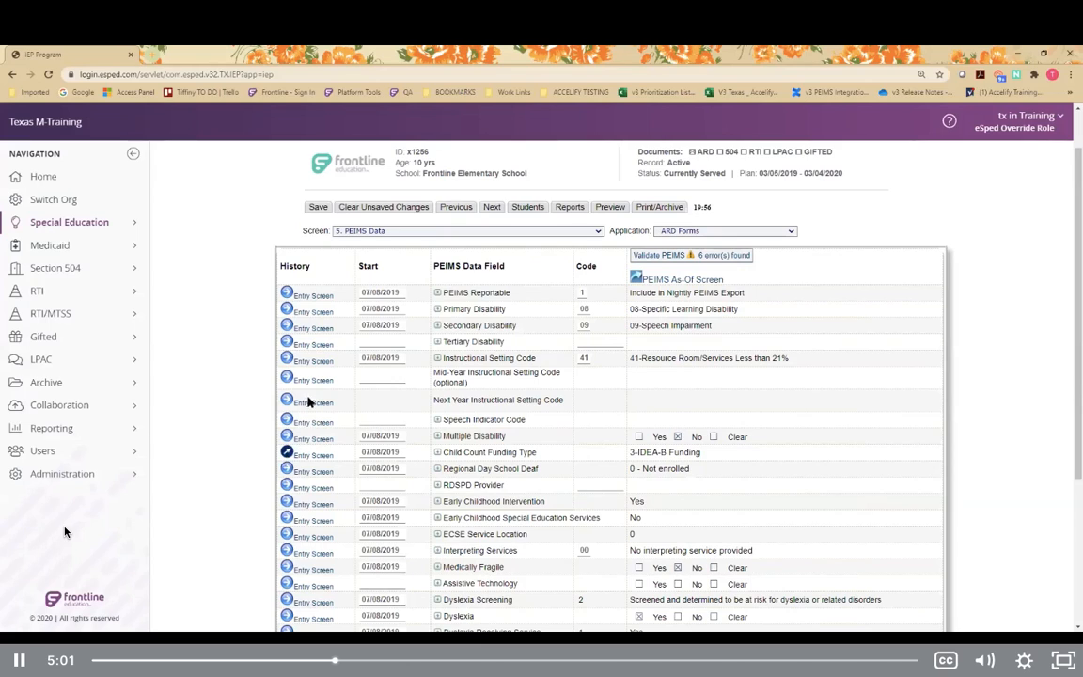
click(288, 359)
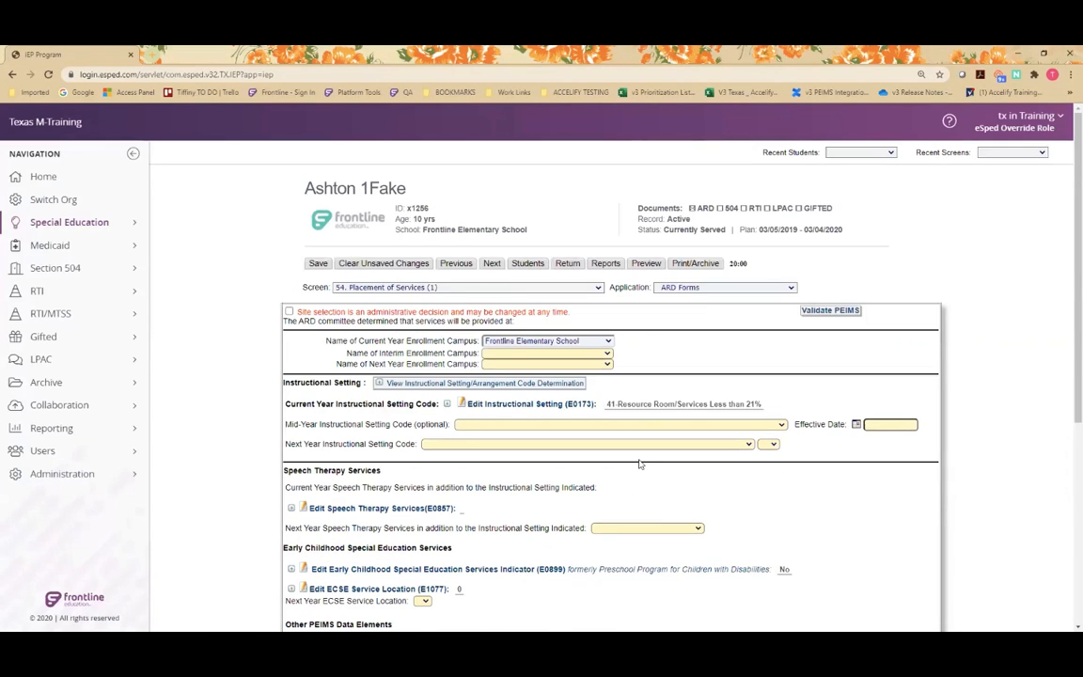
scroll(458, 354, down, 1)
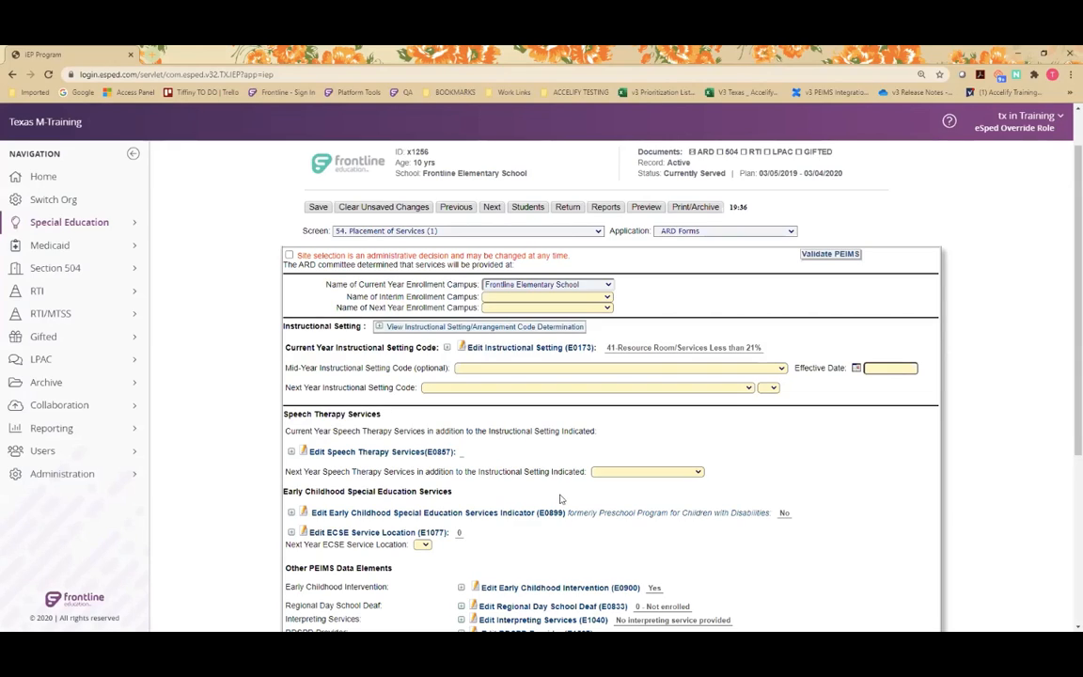
click(568, 207)
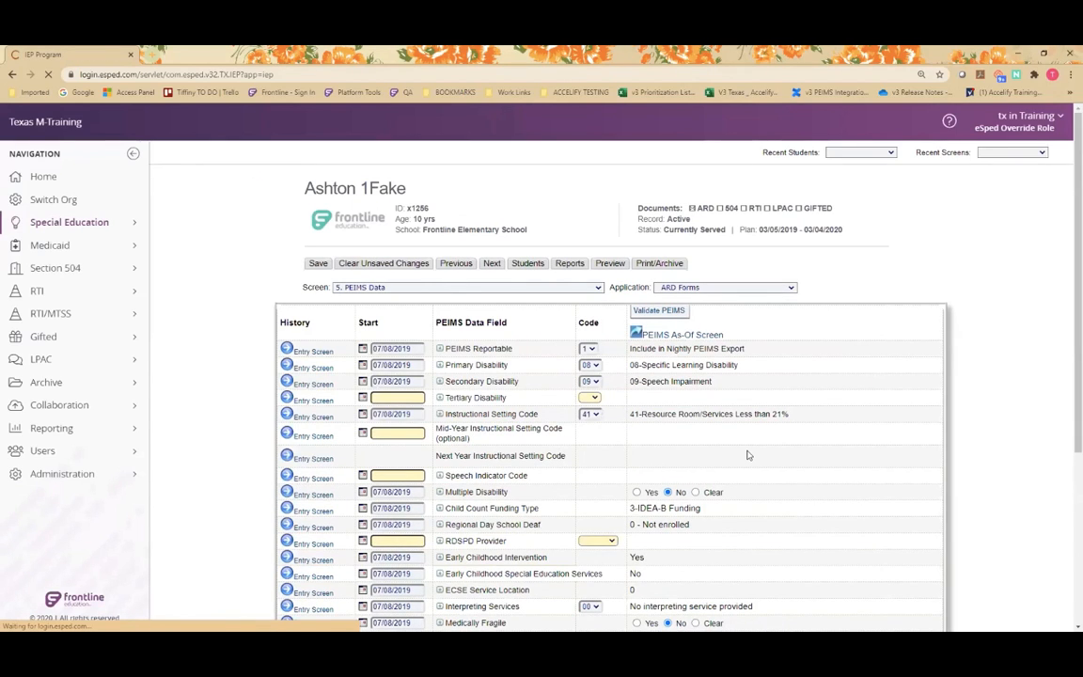
View the student's PEIMS validation results, check the Early Childhood Intervention errors against the student's age, and close them.
scroll(748, 455, down, 3)
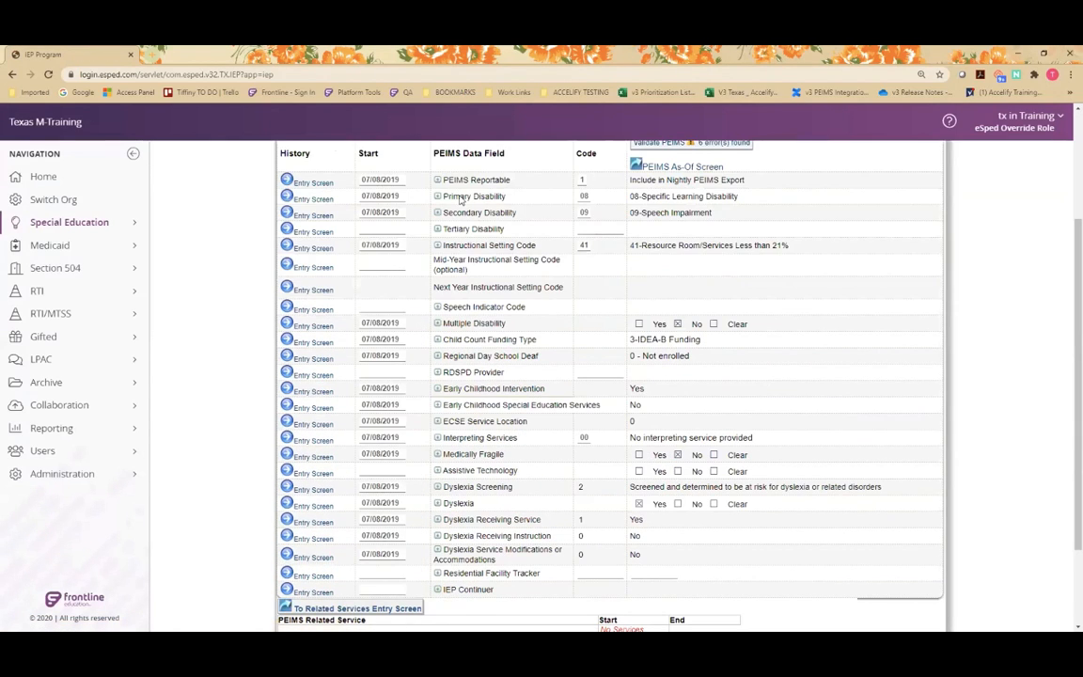
scroll(459, 426, up, 3)
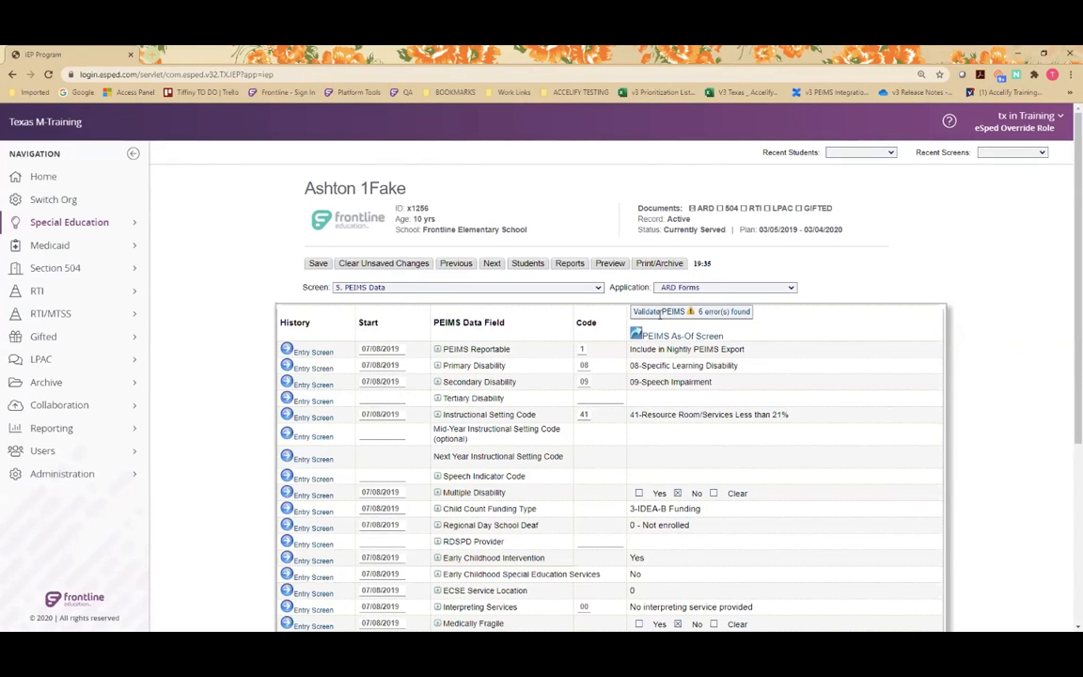
click(724, 312)
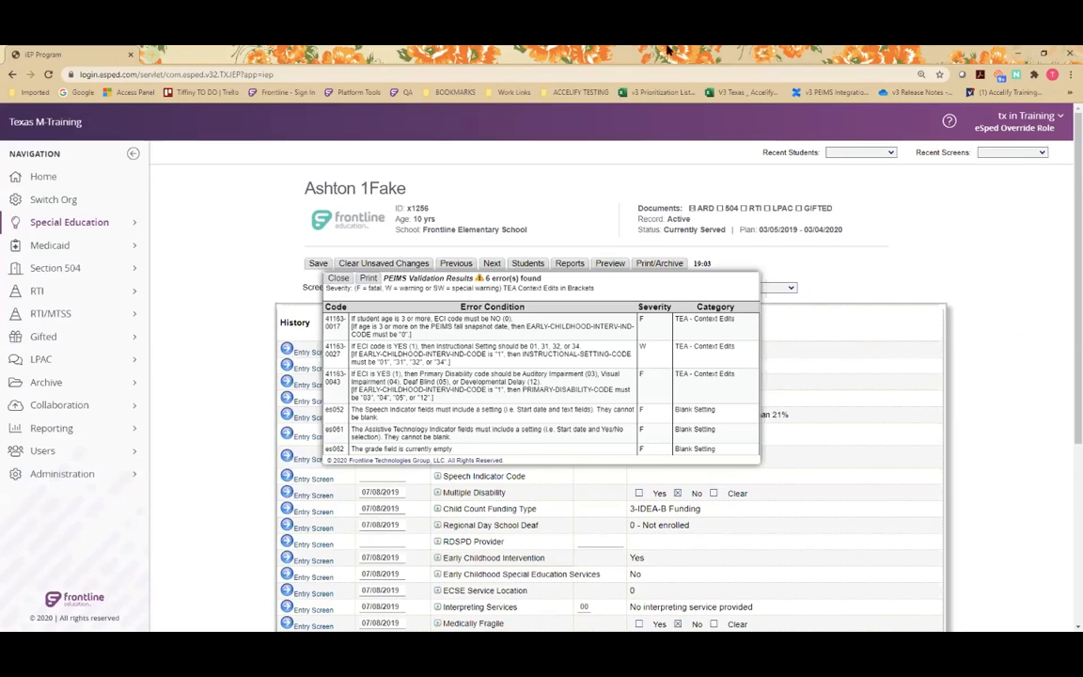
drag(411, 220, 447, 218)
click(336, 280)
Open the entry screen for the Early Childhood Intervention field from the PEIMS Data list.
scroll(337, 348, down, 1)
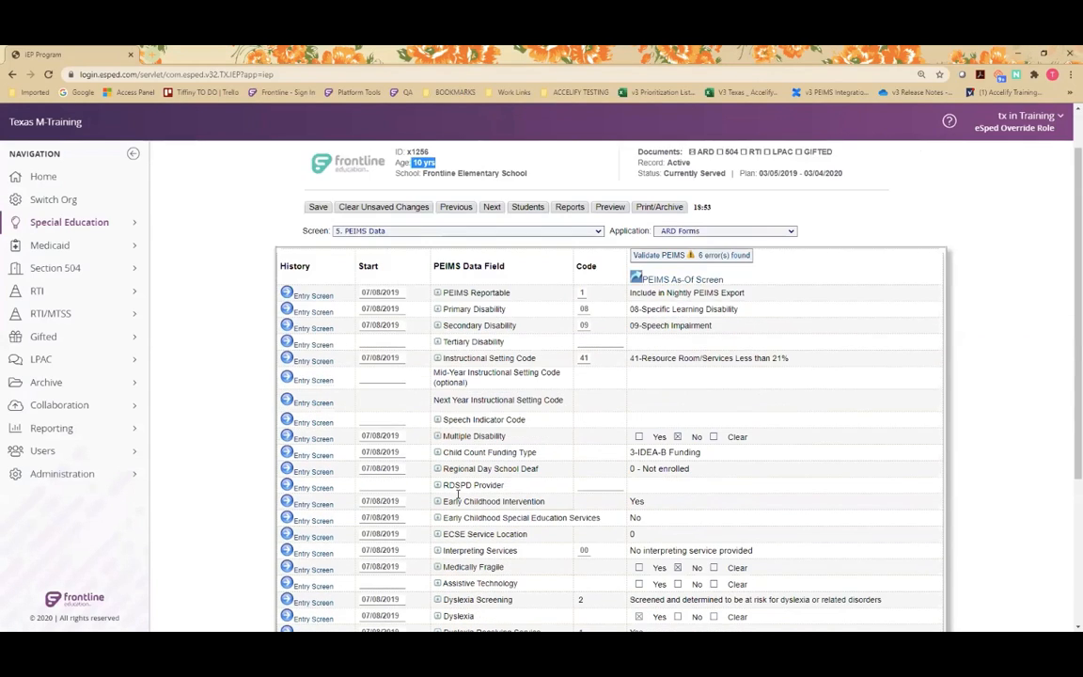
double_click(637, 501)
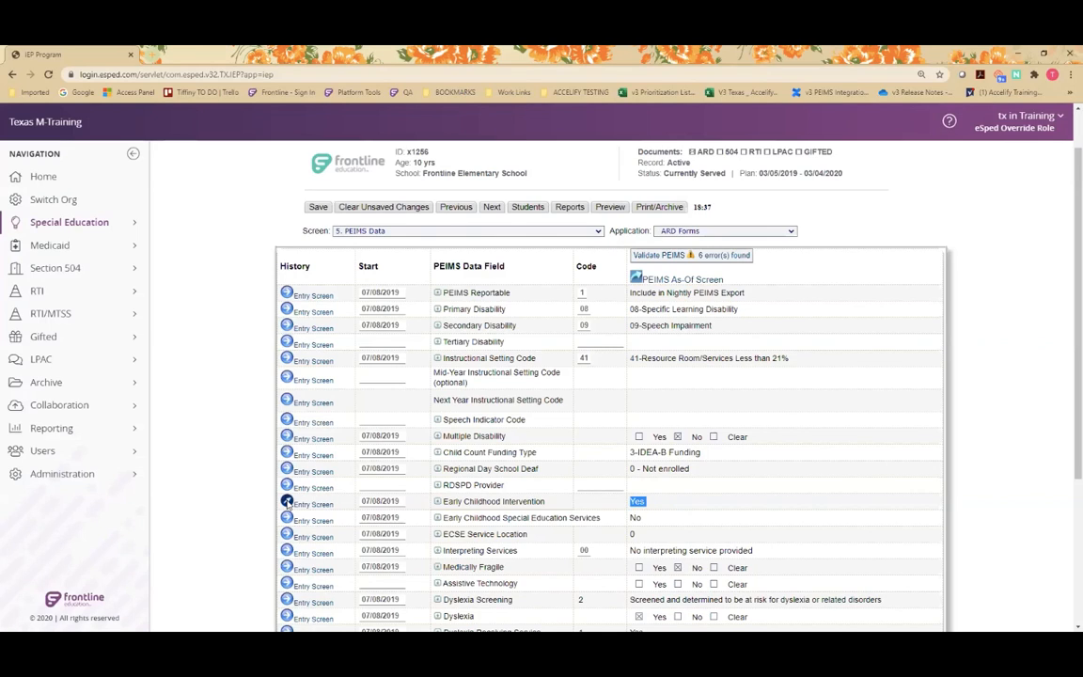
click(287, 503)
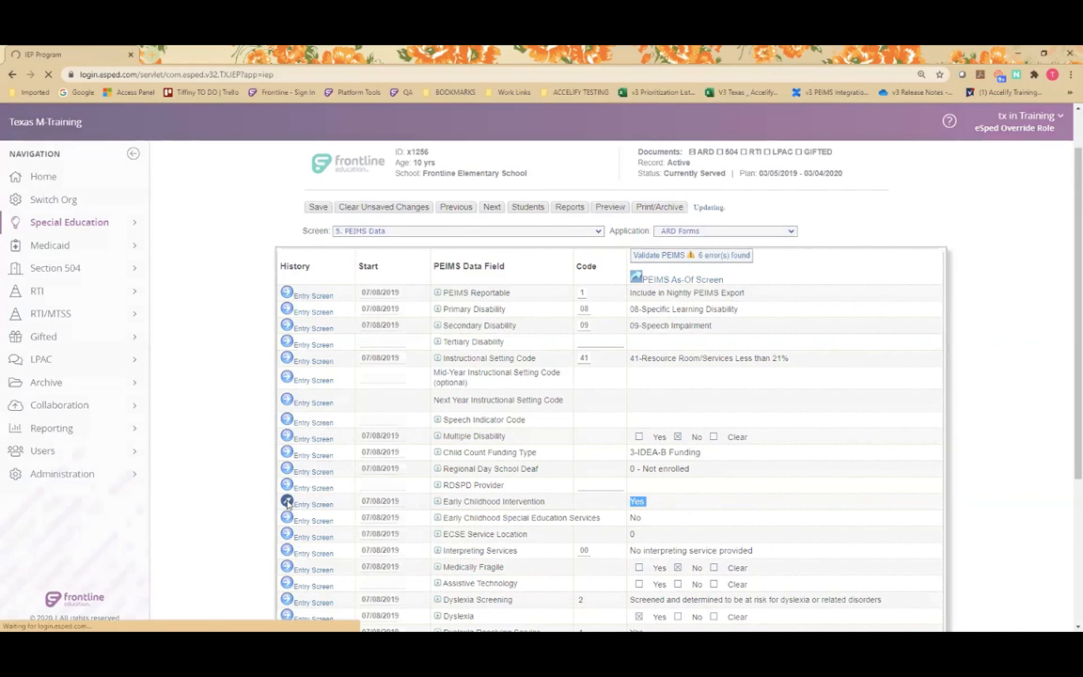
scroll(514, 415, down, 2)
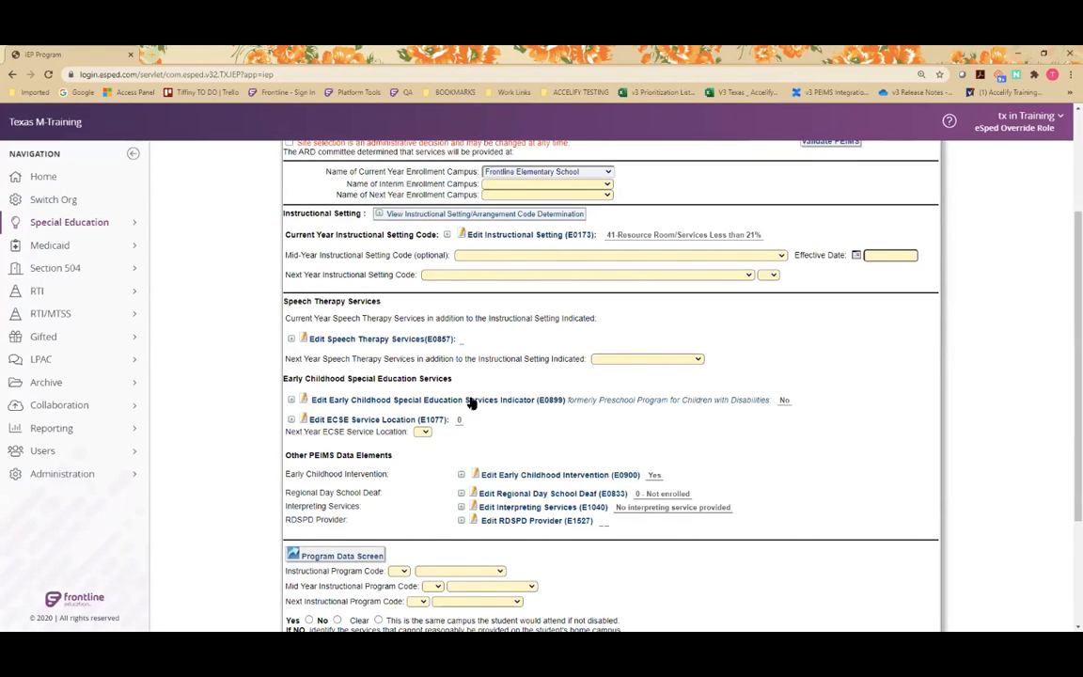
click(472, 402)
click(467, 356)
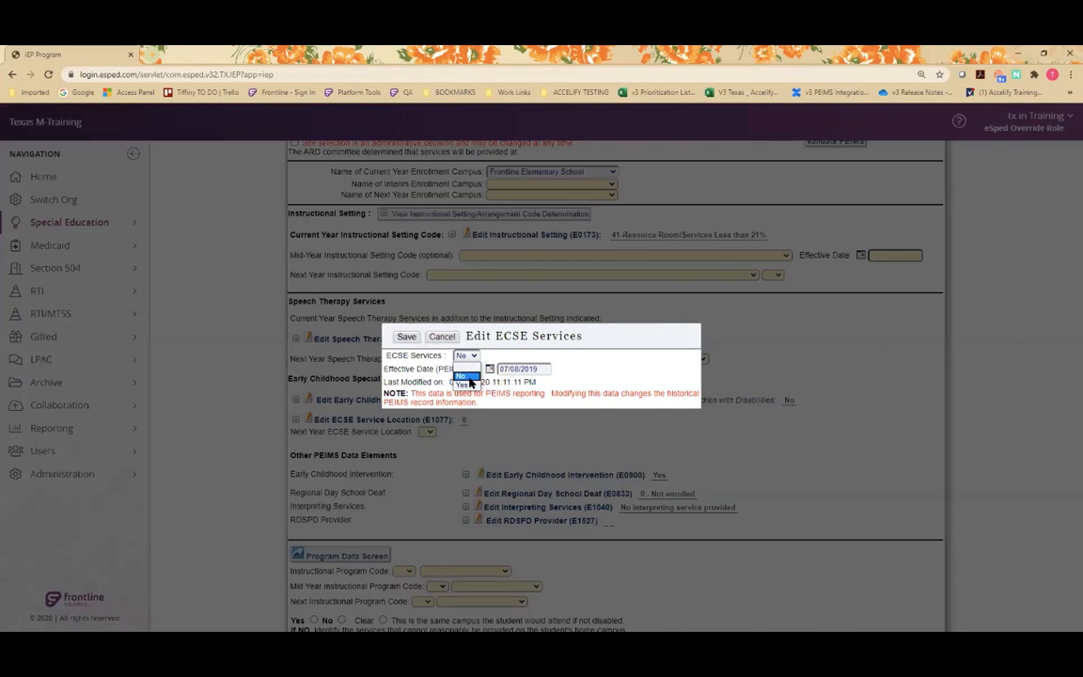
click(471, 377)
click(442, 336)
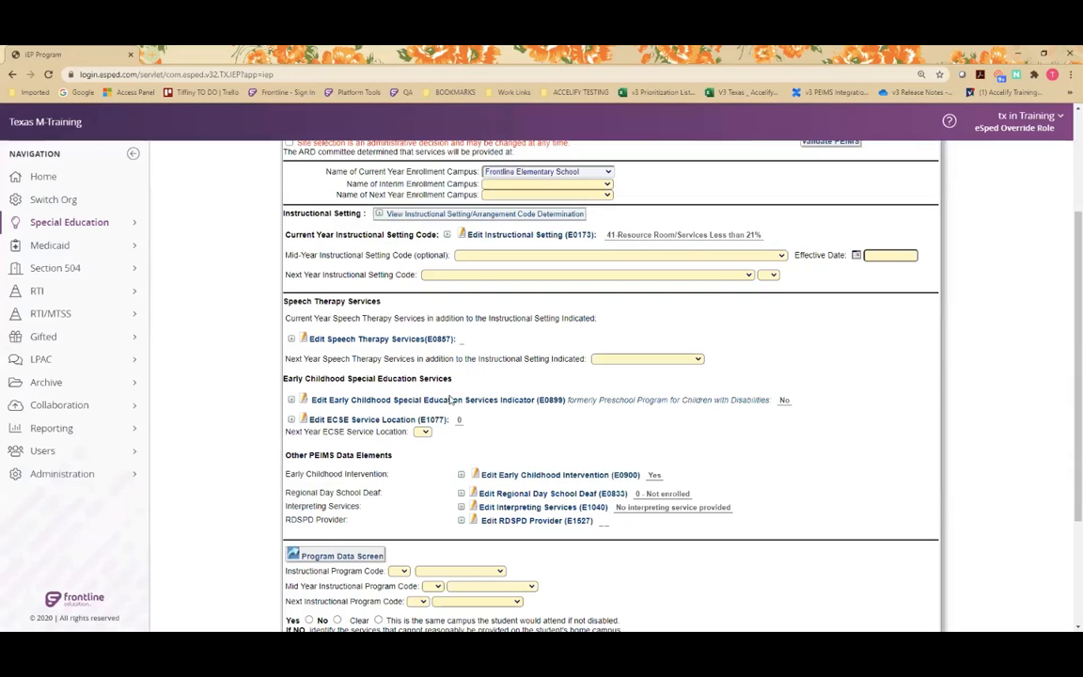
click(344, 419)
click(242, 153)
click(385, 400)
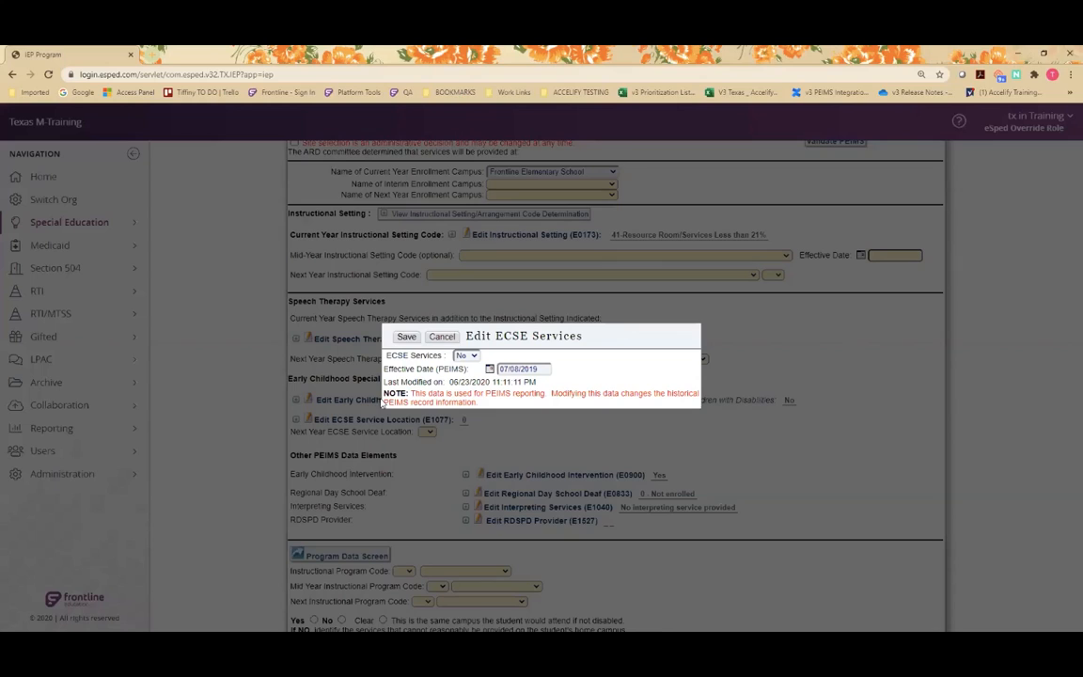
click(467, 355)
click(469, 363)
click(411, 335)
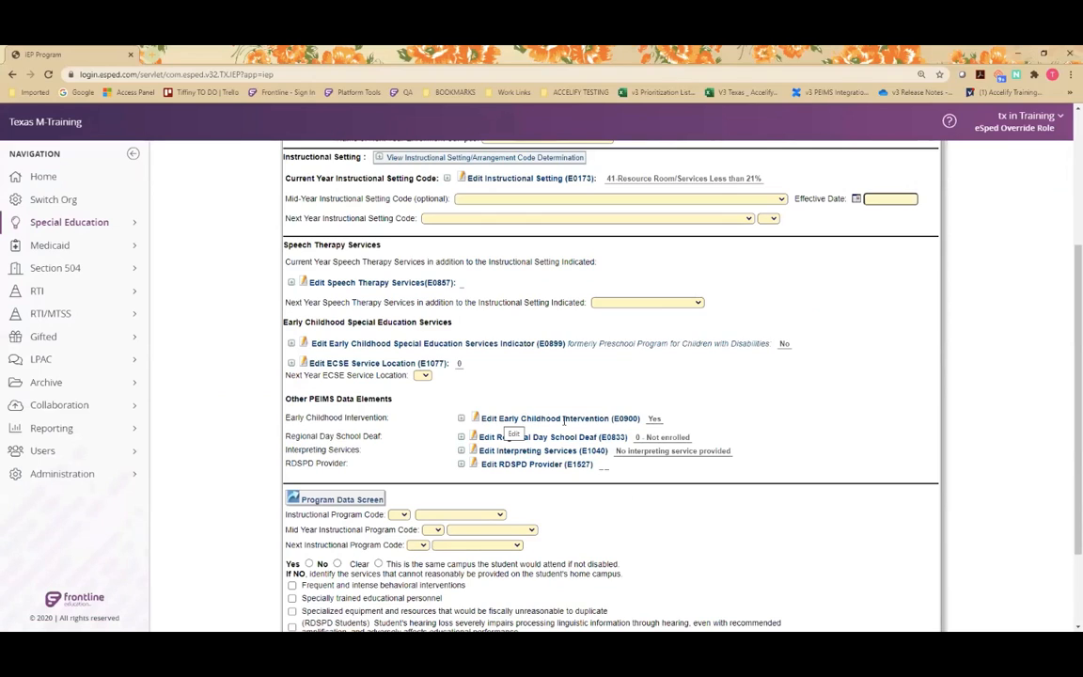
Set Early Childhood Intervention to No, save it, and return to the PEIMS Data screen.
click(564, 424)
click(521, 355)
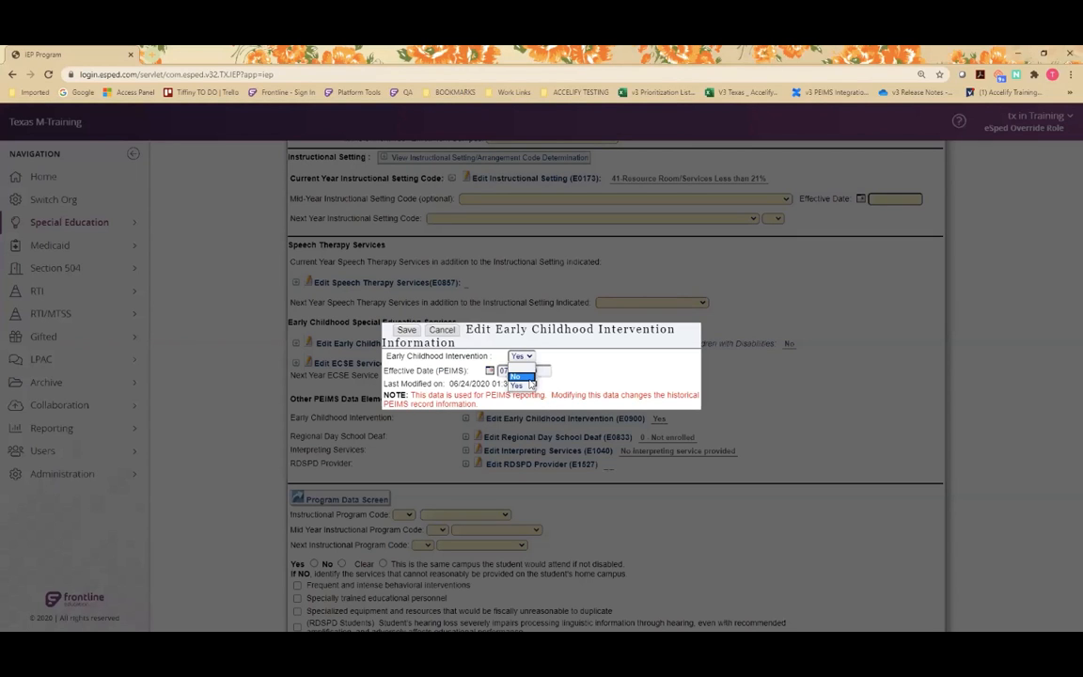
click(519, 376)
click(406, 331)
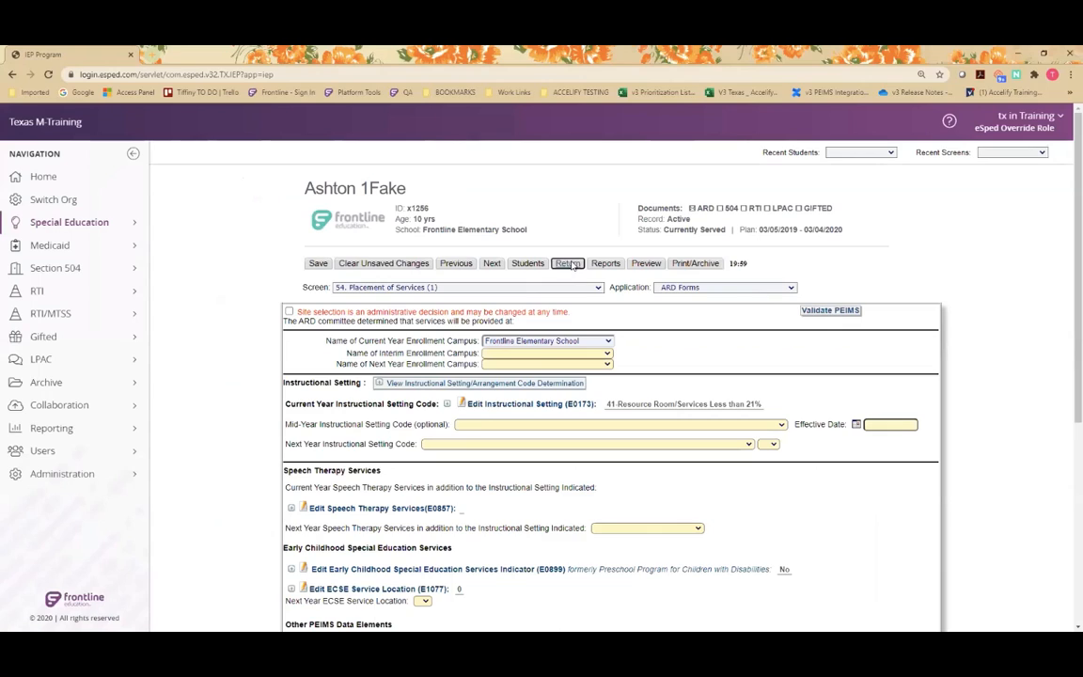
click(569, 264)
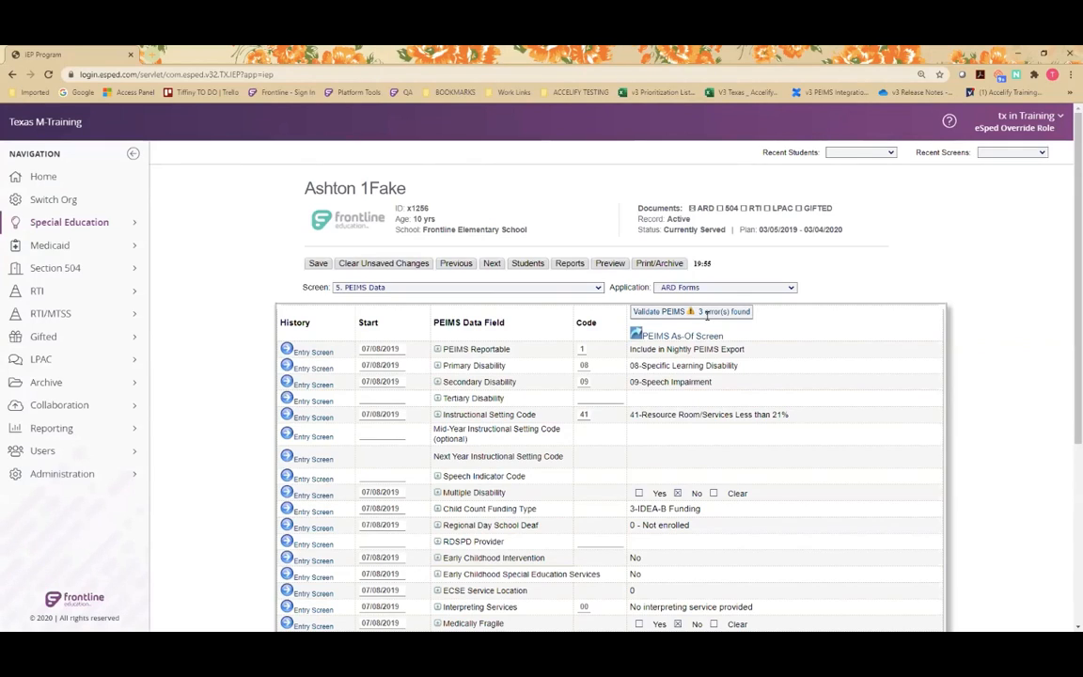
Reopen the PEIMS validation results, review the error conditions and their severity, and close the list.
click(707, 314)
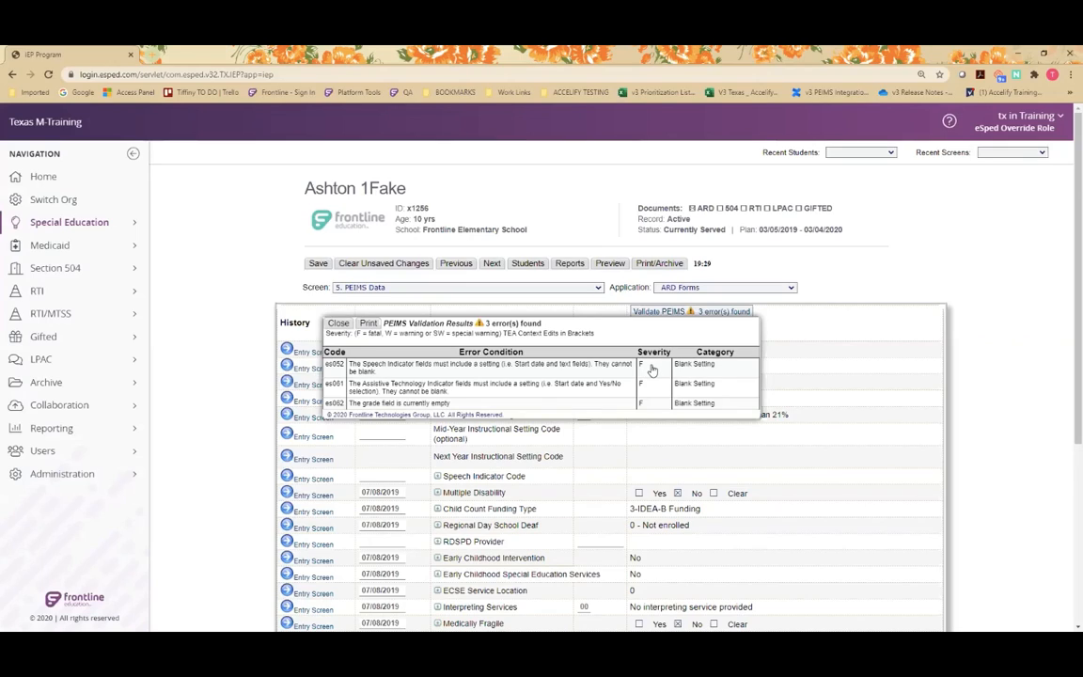
mouse_move(60, 535)
click(338, 323)
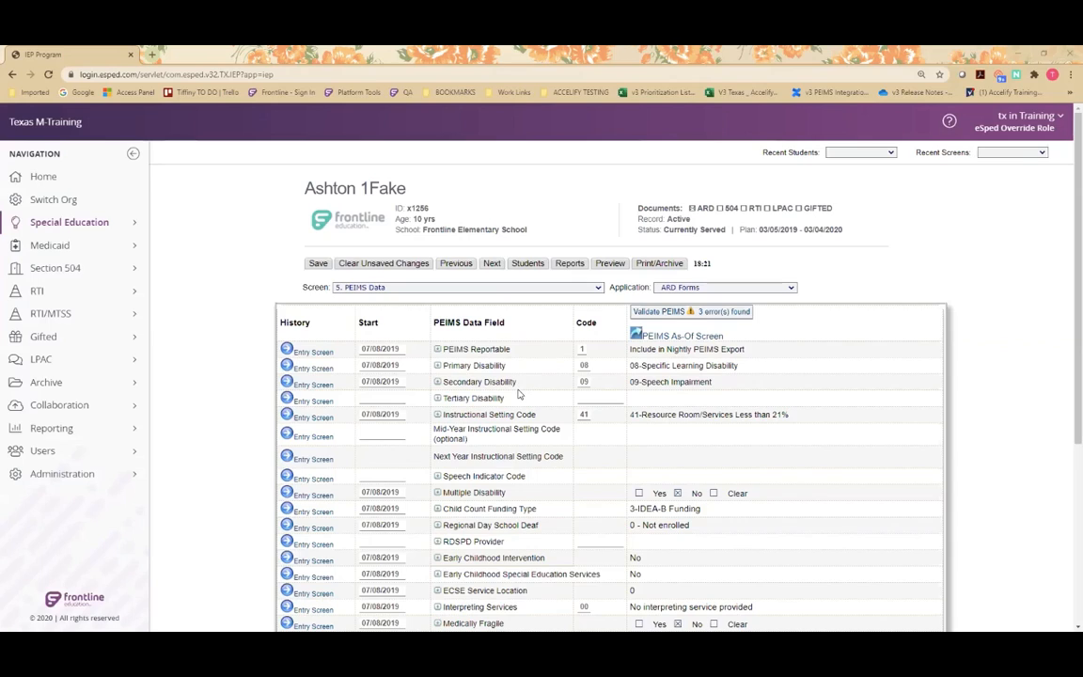
Examine the dyslexia fields from Dyslexia Screening to Dyslexia Service Modifications or Accommodations in the PEIMS data table.
scroll(518, 395, down, 3)
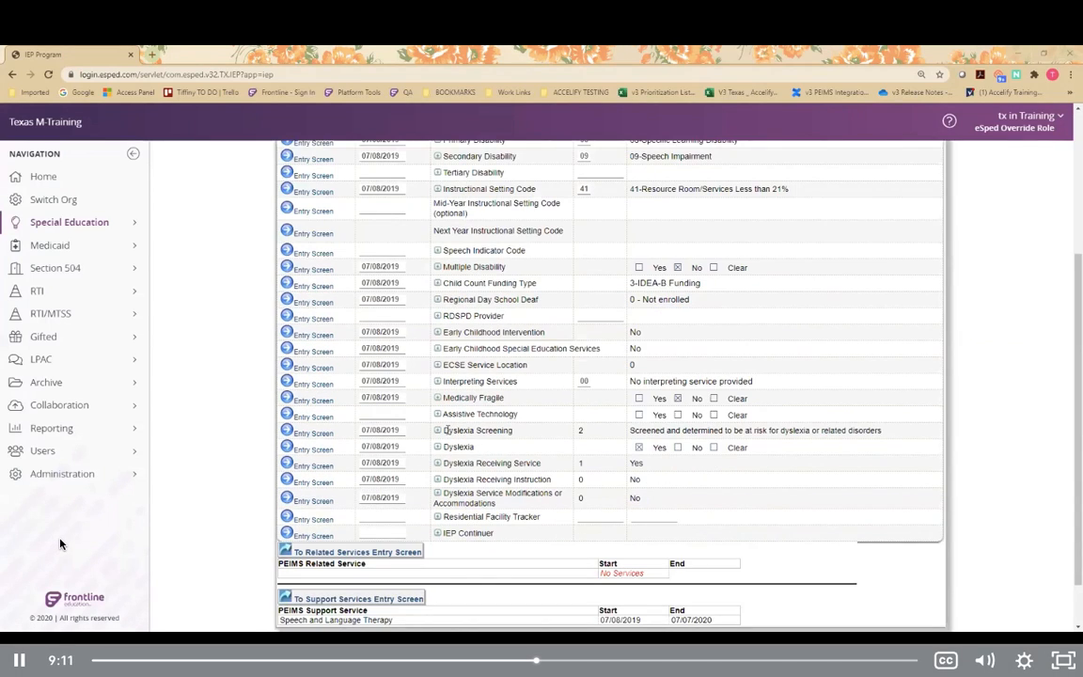
drag(464, 431, 574, 507)
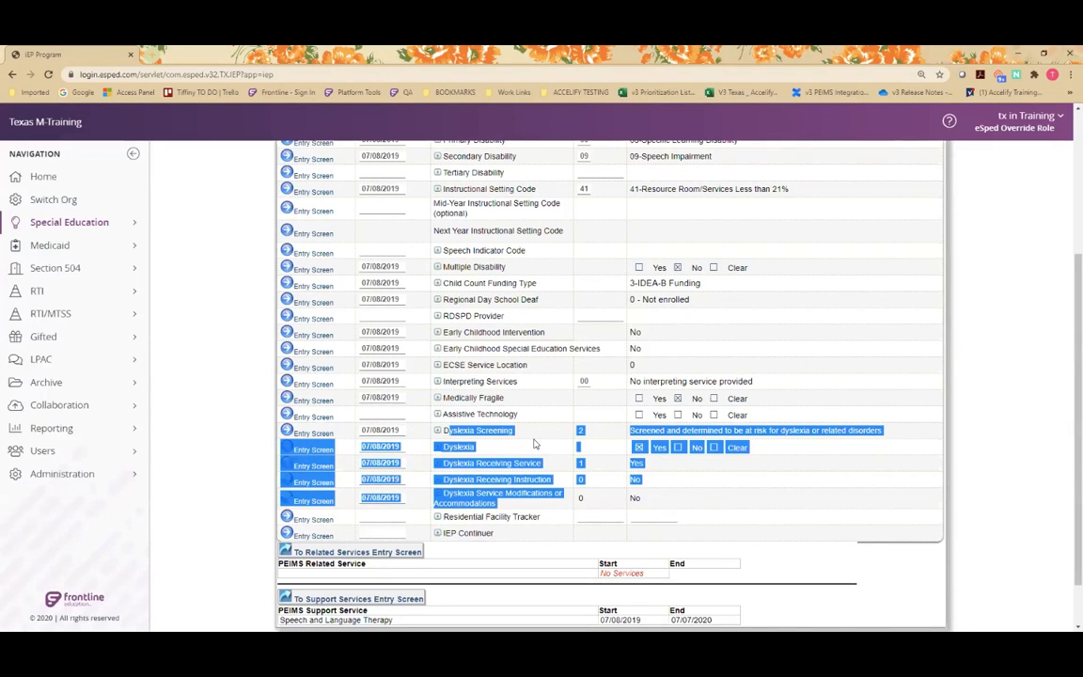
click(534, 444)
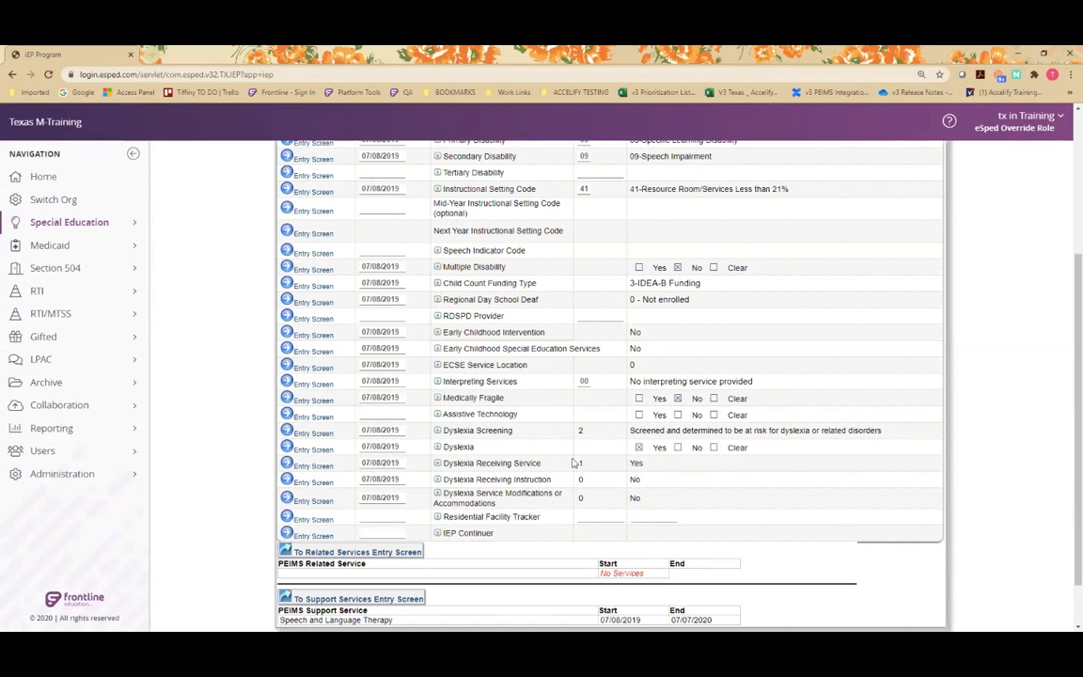
scroll(597, 452, up, 4)
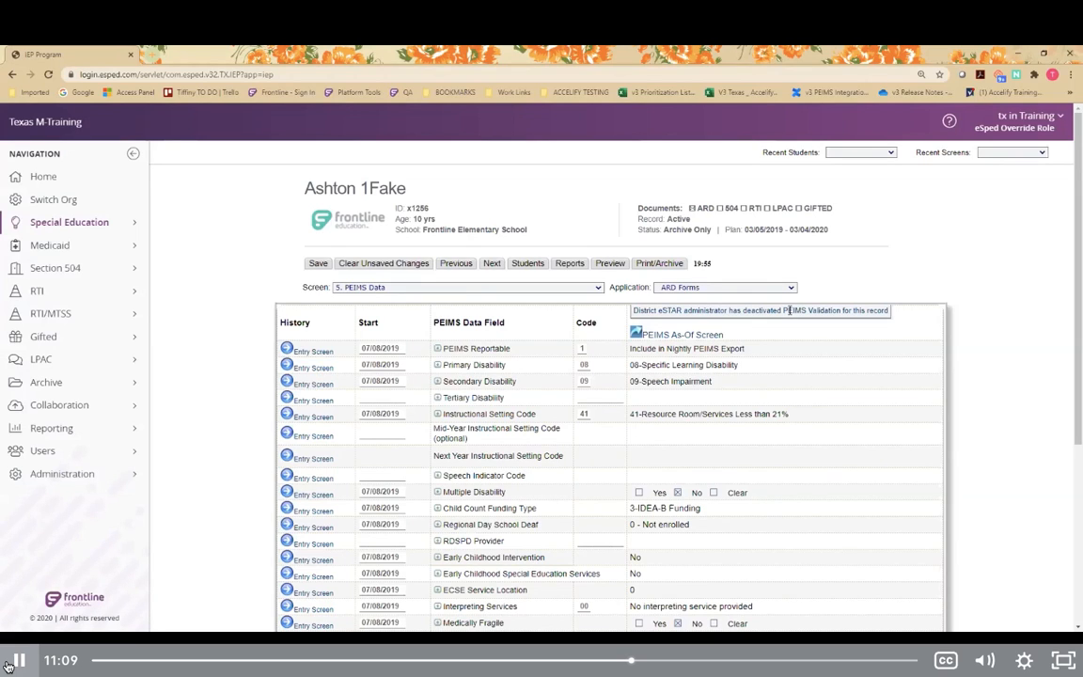
click(8, 664)
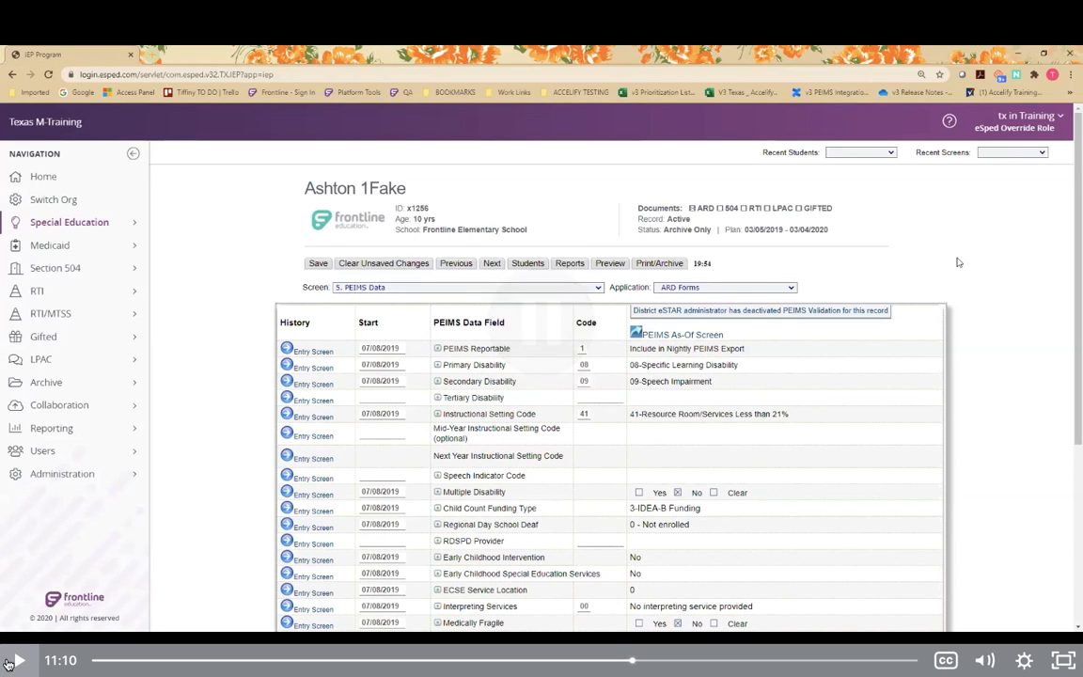